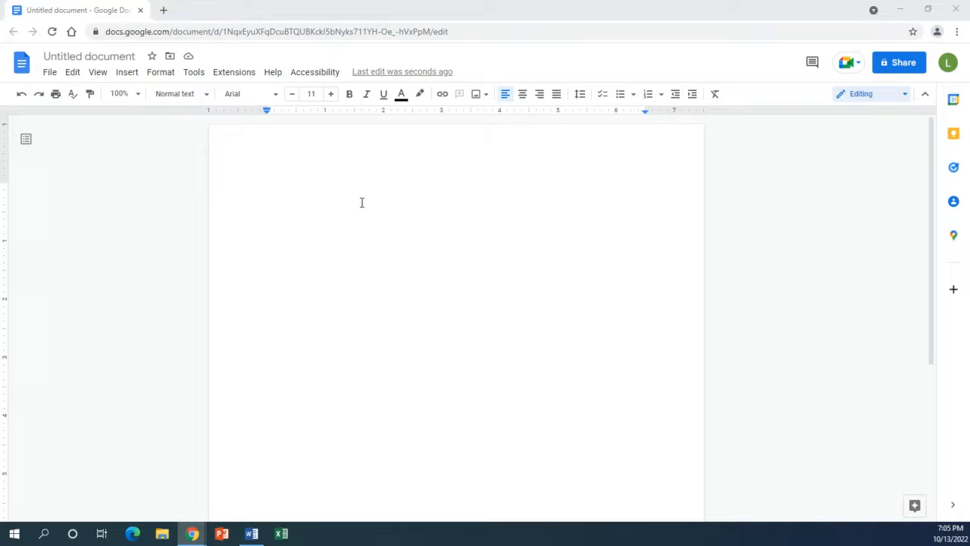
Step: Enter the heading "Works Cited" on the first line of the document and centre it
{"action": "left_click", "coordinate": [362, 203]}
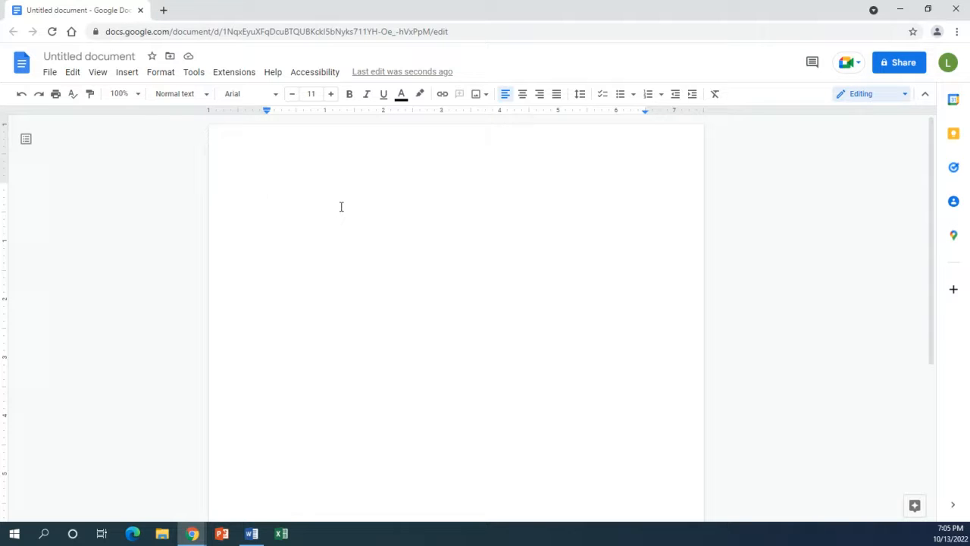
{"action": "type", "text": "Works Cited"}
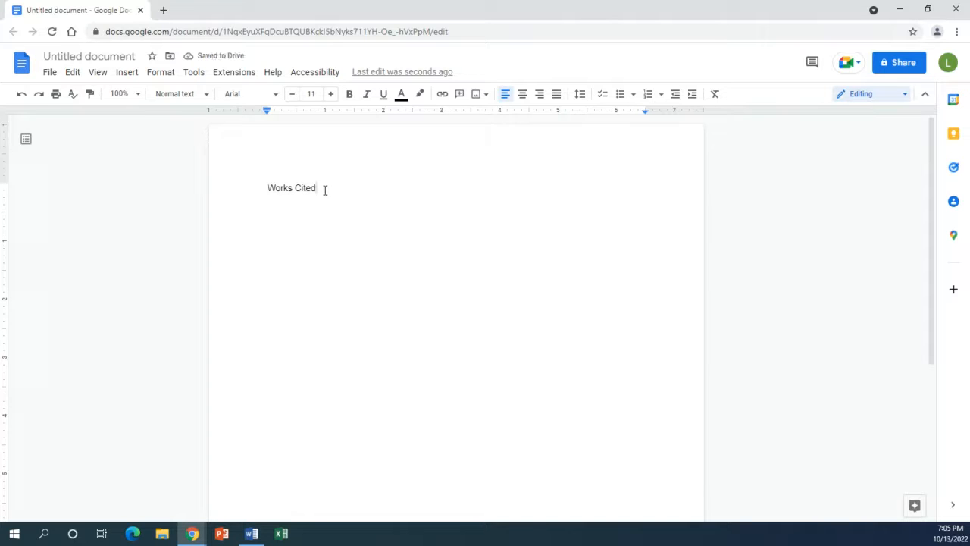
{"action": "left_click", "coordinate": [524, 97]}
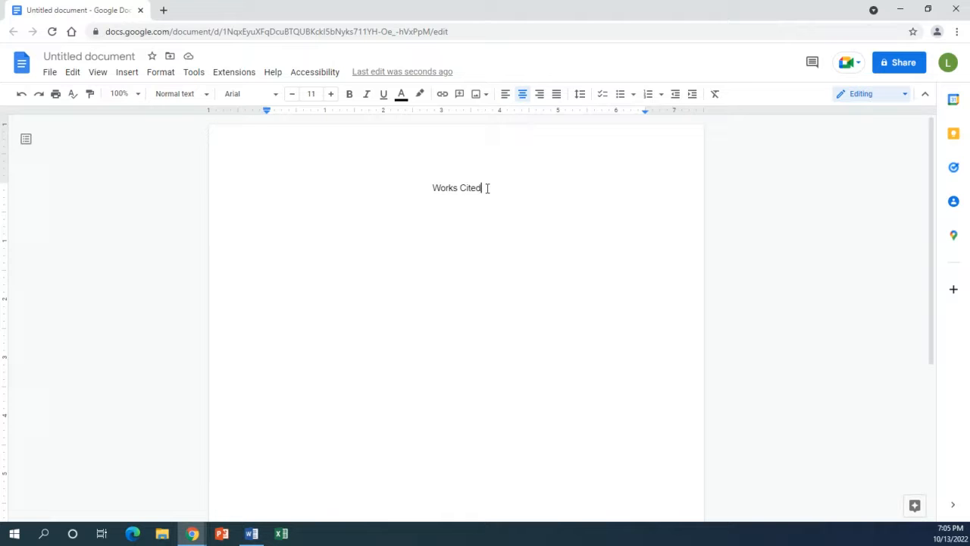
Step: Add a left-aligned line below the heading and paste the copied "School Uniforms" citation there without formatting
{"action": "key", "text": "Return"}
{"action": "left_click", "coordinate": [505, 97]}
{"action": "right_click", "coordinate": [275, 212]}
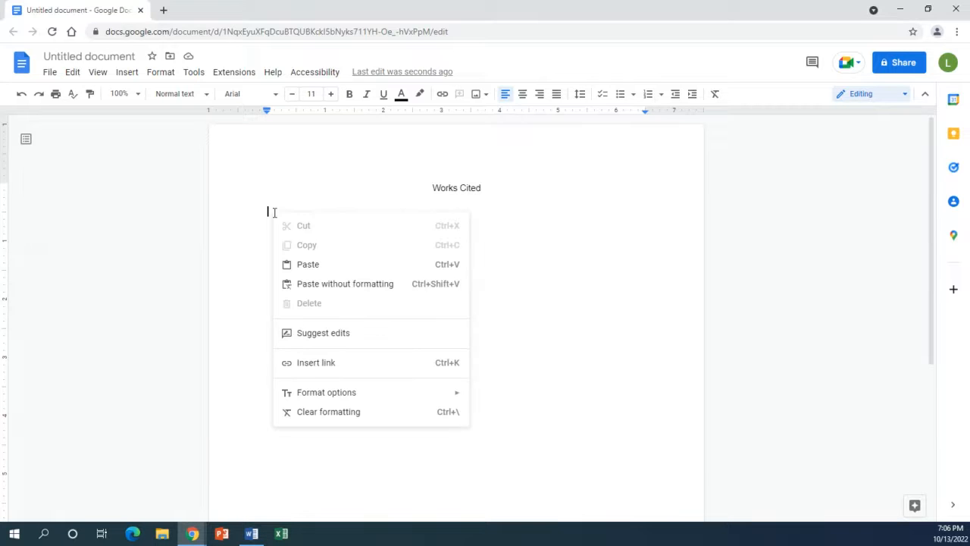
{"action": "left_click", "coordinate": [347, 285]}
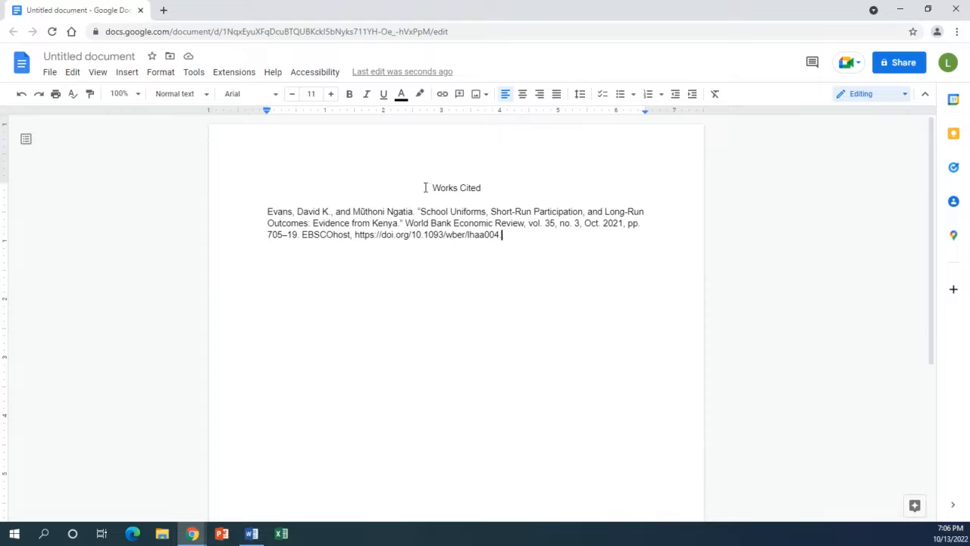
Step: Set the heading and the citation to Times New Roman, size 12
{"action": "left_click_drag", "start_coordinate": [432, 187], "coordinate": [645, 235]}
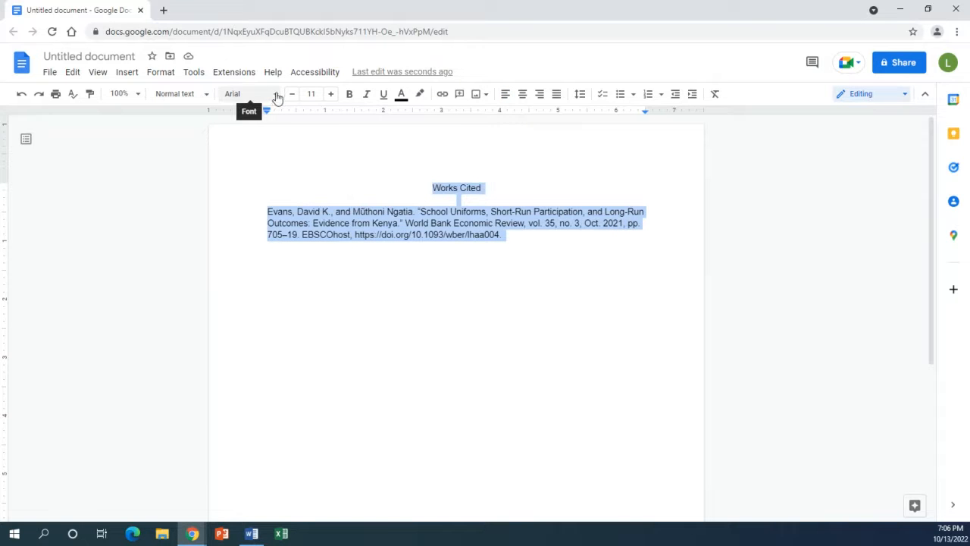
{"action": "left_click", "coordinate": [276, 95]}
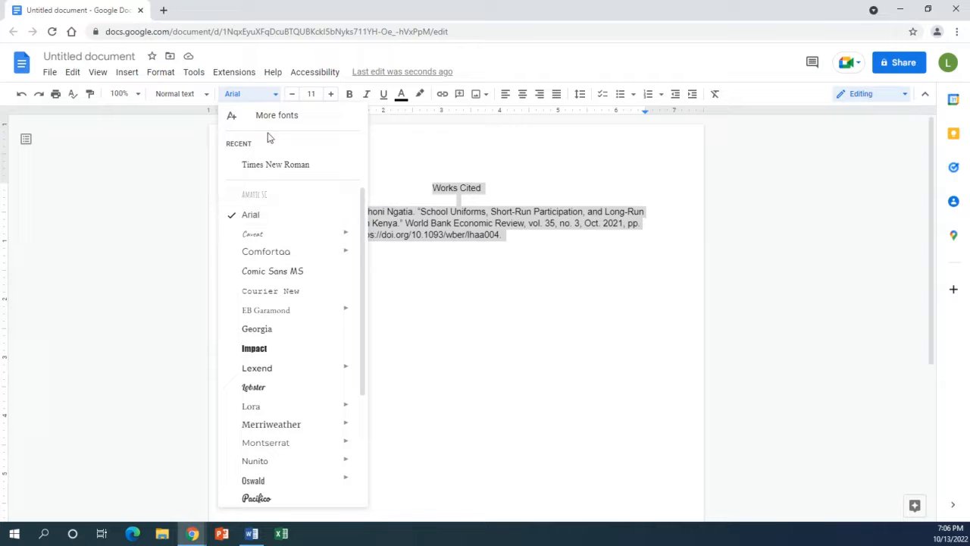
{"action": "left_click", "coordinate": [271, 165]}
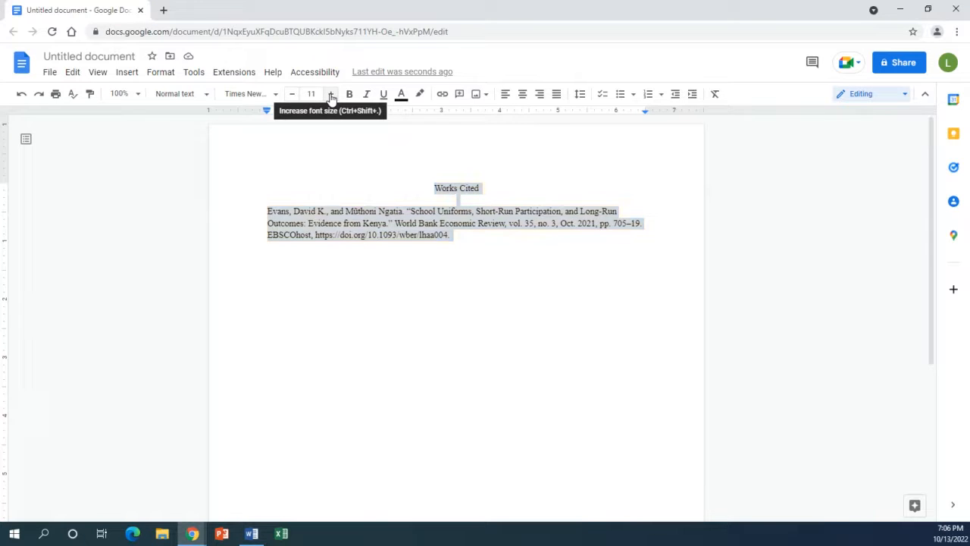
{"action": "left_click", "coordinate": [330, 94]}
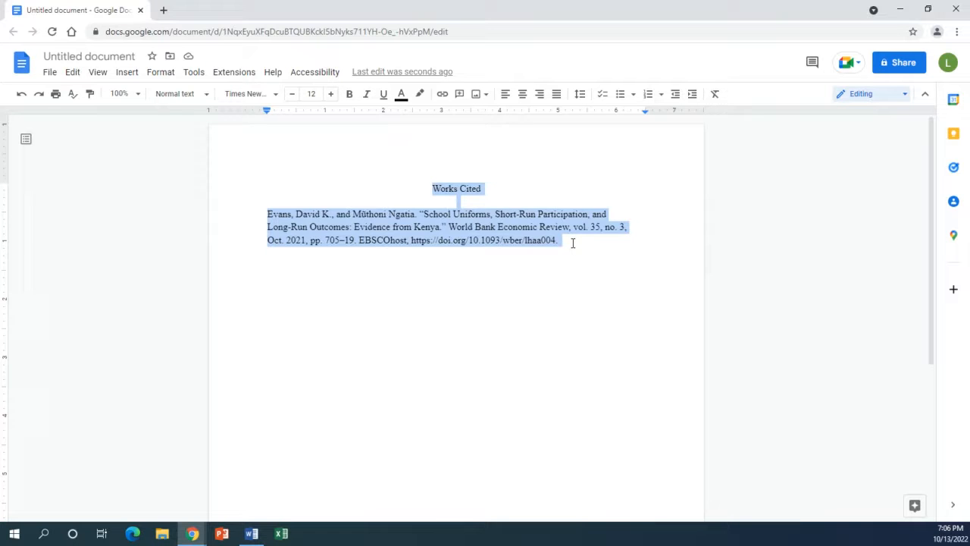
{"action": "left_click", "coordinate": [573, 243]}
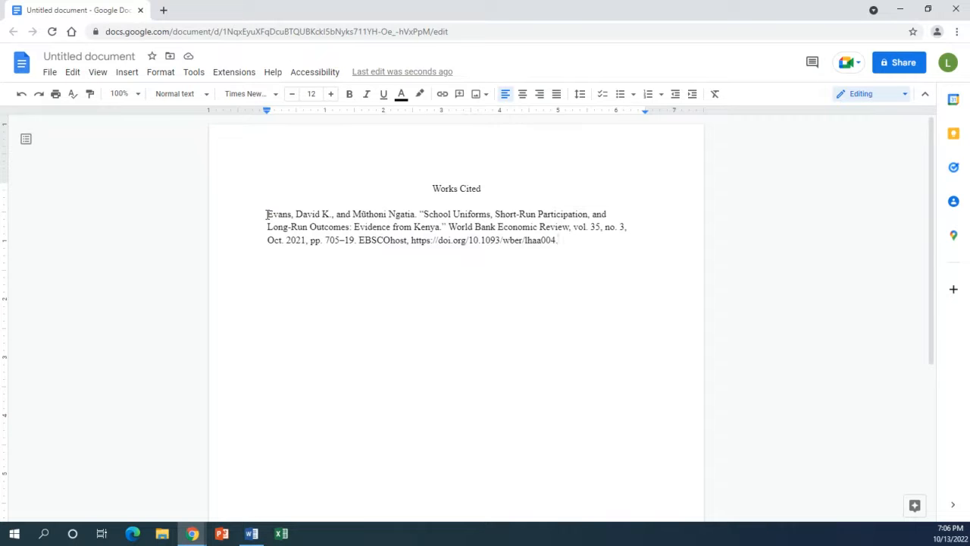
Step: Apply a 0.5-inch hanging indent to the "School Uniforms" citation
{"action": "left_click_drag", "start_coordinate": [267, 215], "coordinate": [586, 238]}
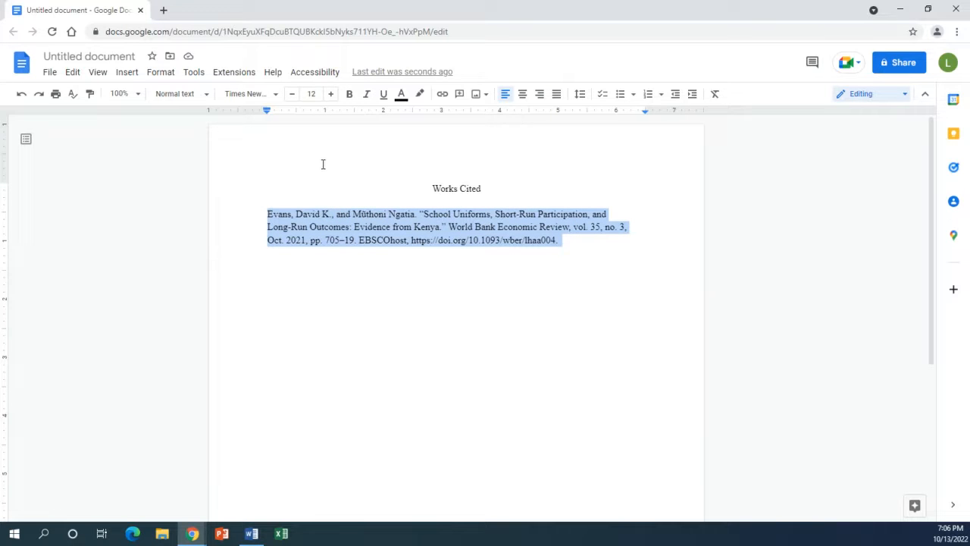
{"action": "left_click", "coordinate": [161, 76]}
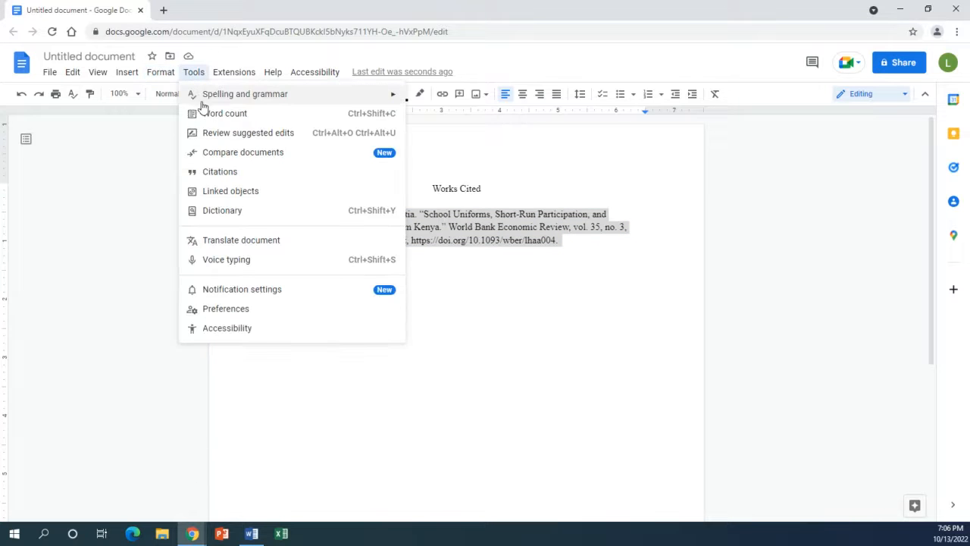
{"action": "mouse_move", "coordinate": [199, 142]}
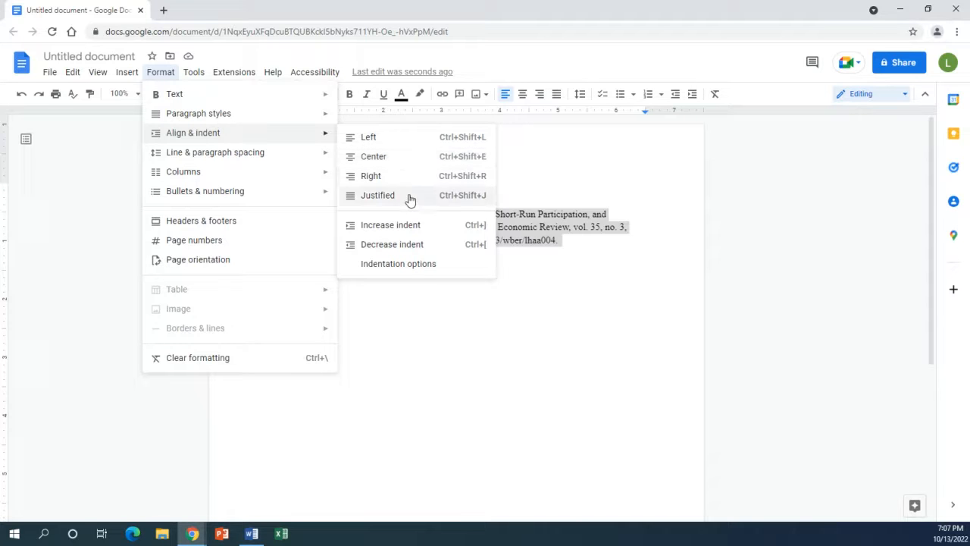
{"action": "left_click", "coordinate": [424, 265]}
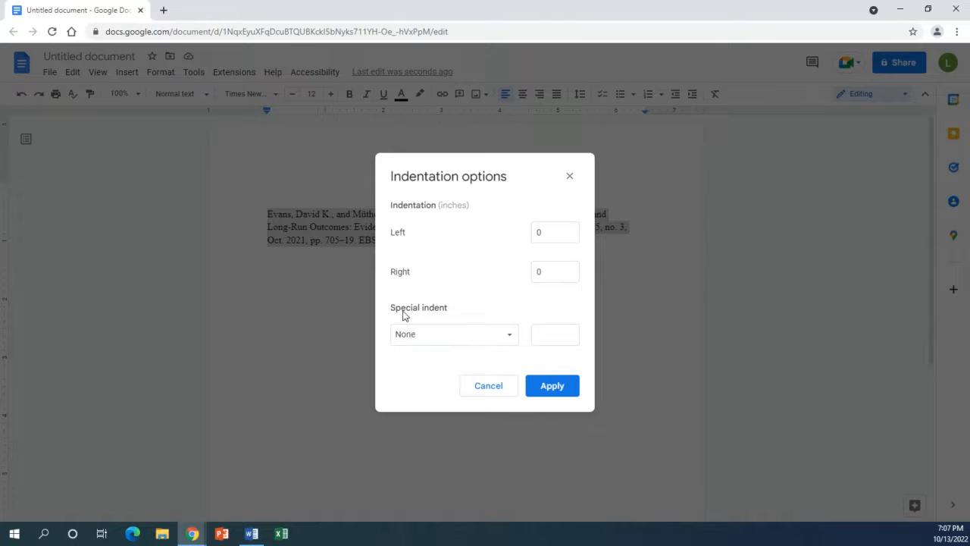
{"action": "left_click", "coordinate": [507, 336]}
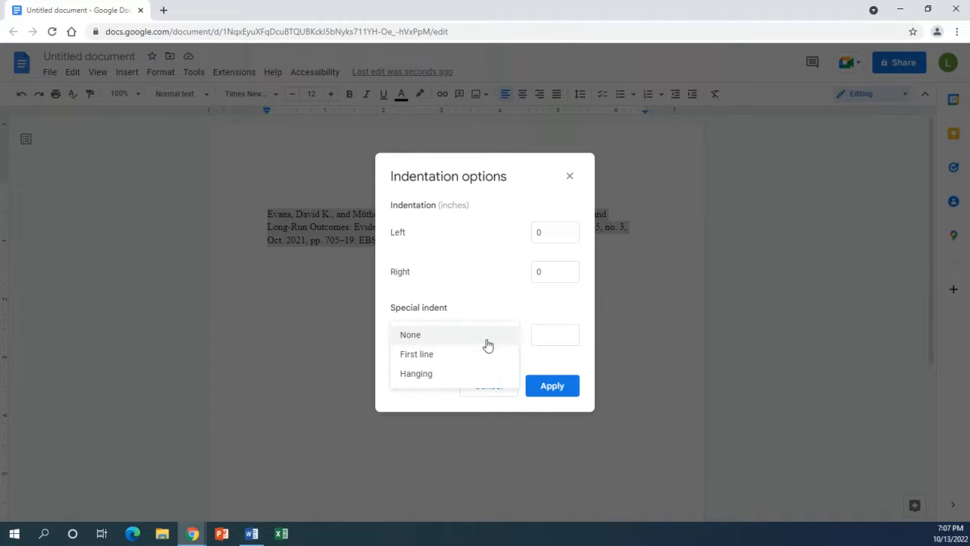
{"action": "left_click", "coordinate": [447, 378]}
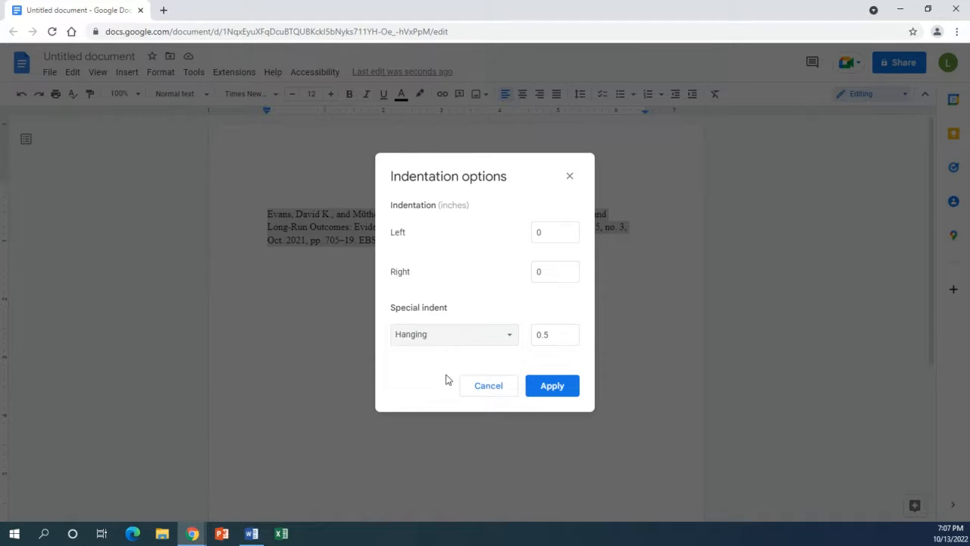
{"action": "left_click", "coordinate": [550, 387]}
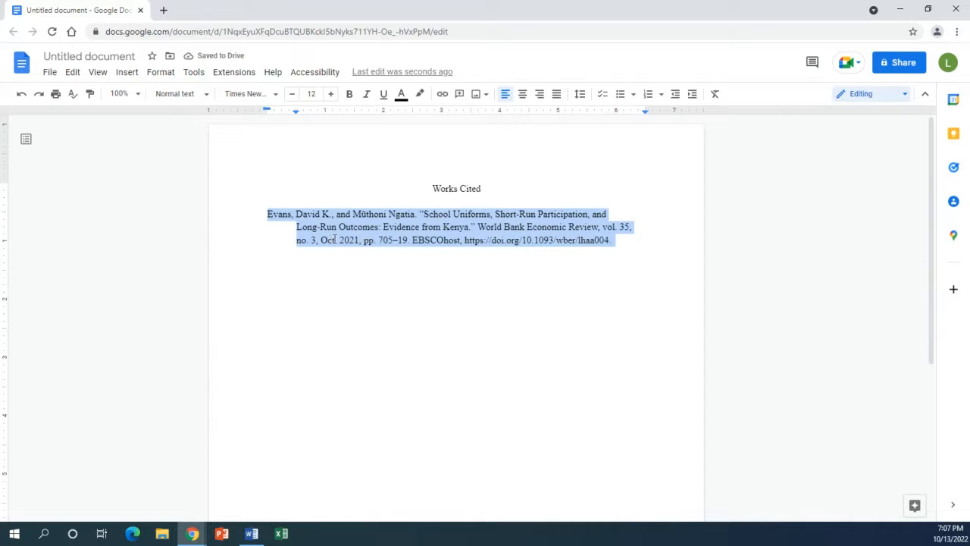
Step: Set the line spacing of the "School Uniforms" citation to double
{"action": "left_click", "coordinate": [159, 75]}
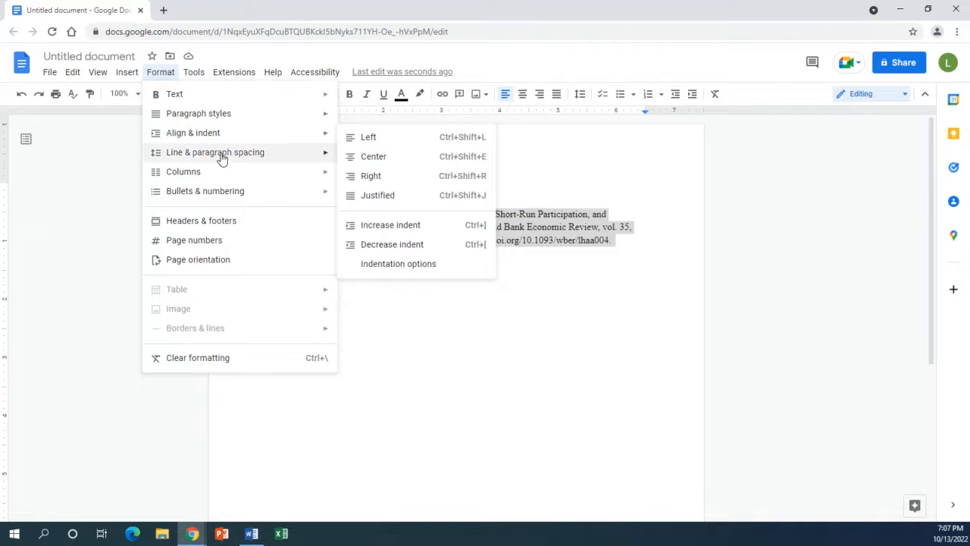
{"action": "mouse_move", "coordinate": [249, 161]}
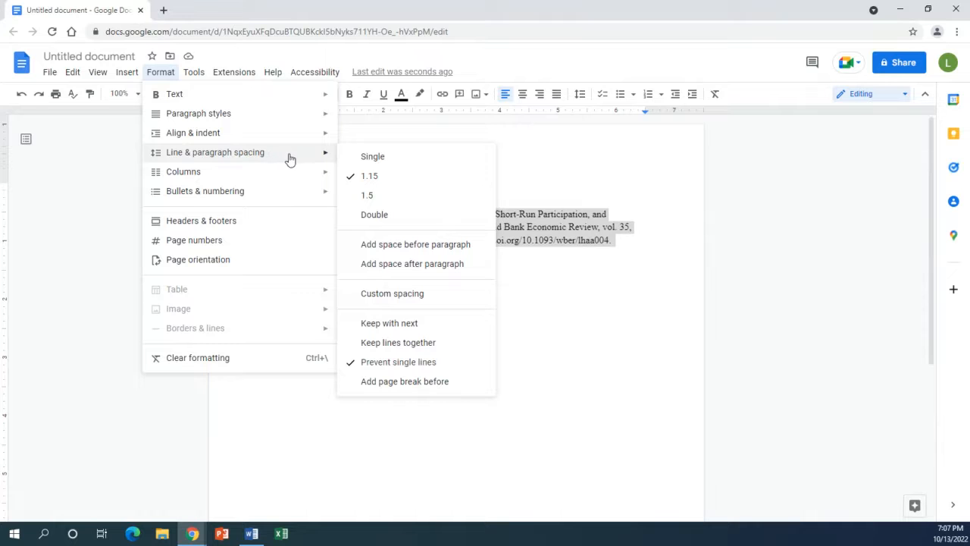
{"action": "left_click", "coordinate": [390, 216]}
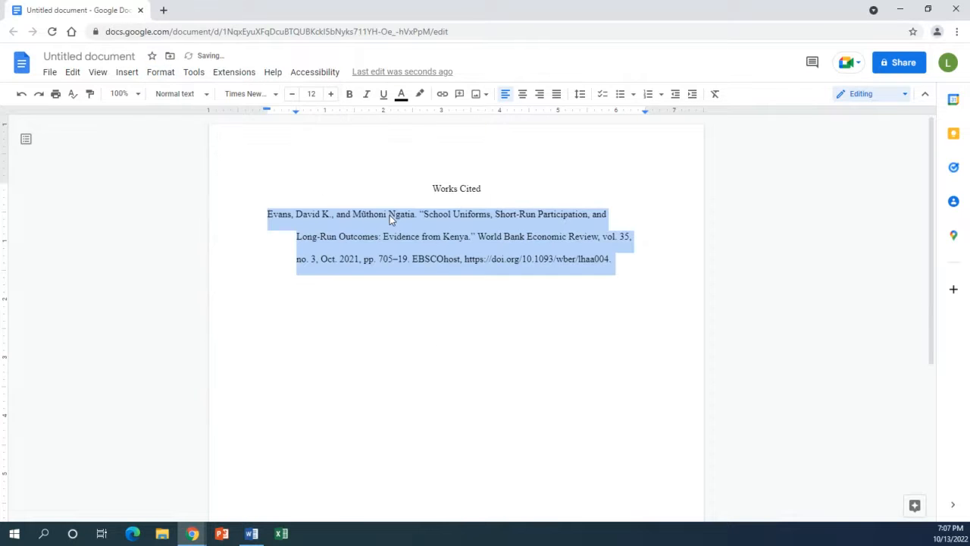
{"action": "left_click", "coordinate": [500, 299]}
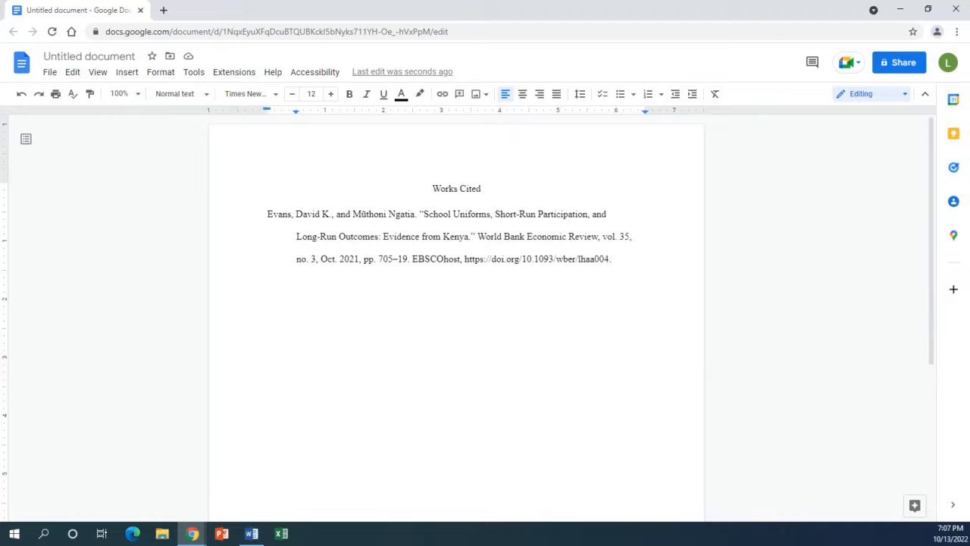
Step: Paste the copied citation for "The Effects of School Culture on Students Academic Achievements" without formatting on a new line below the first entry
{"action": "key", "text": "alt+Tab"}
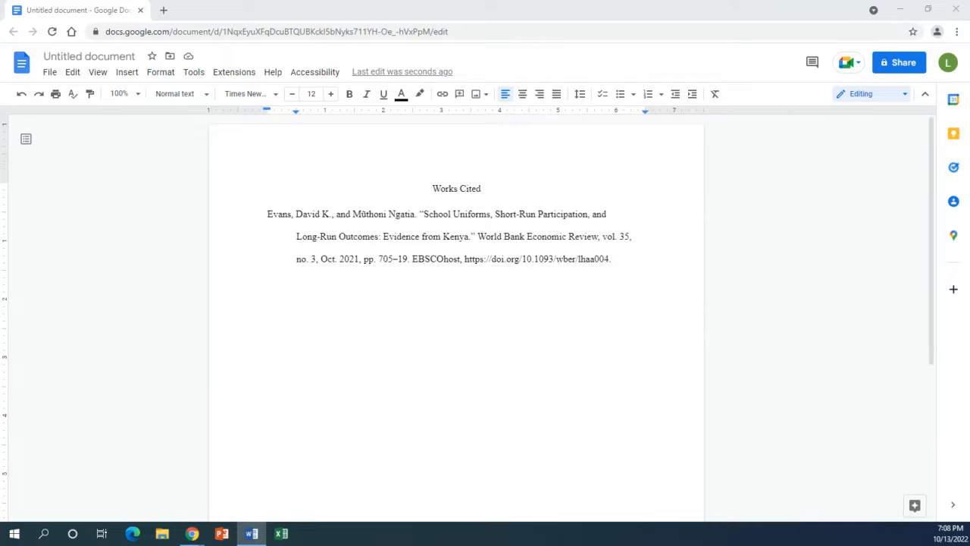
{"action": "left_click", "coordinate": [618, 259]}
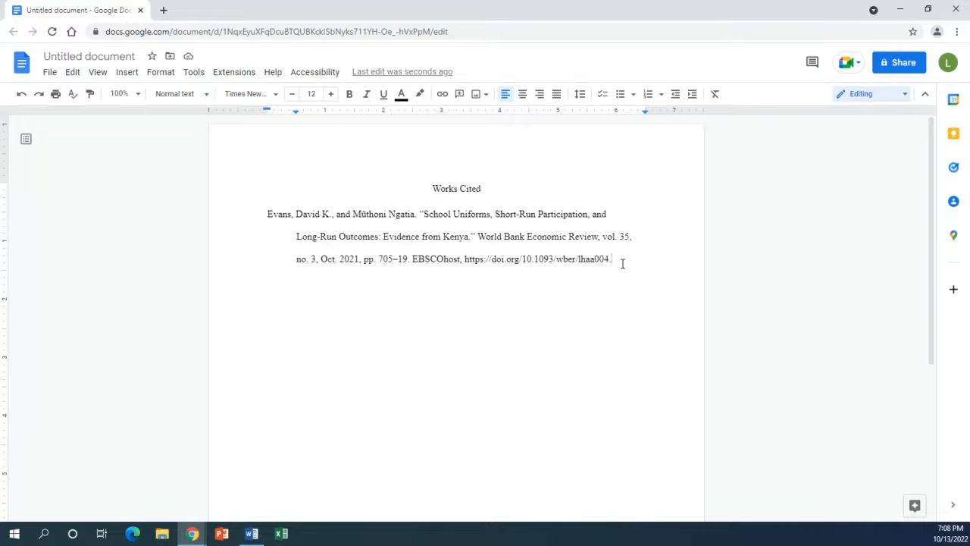
{"action": "key", "text": "Return"}
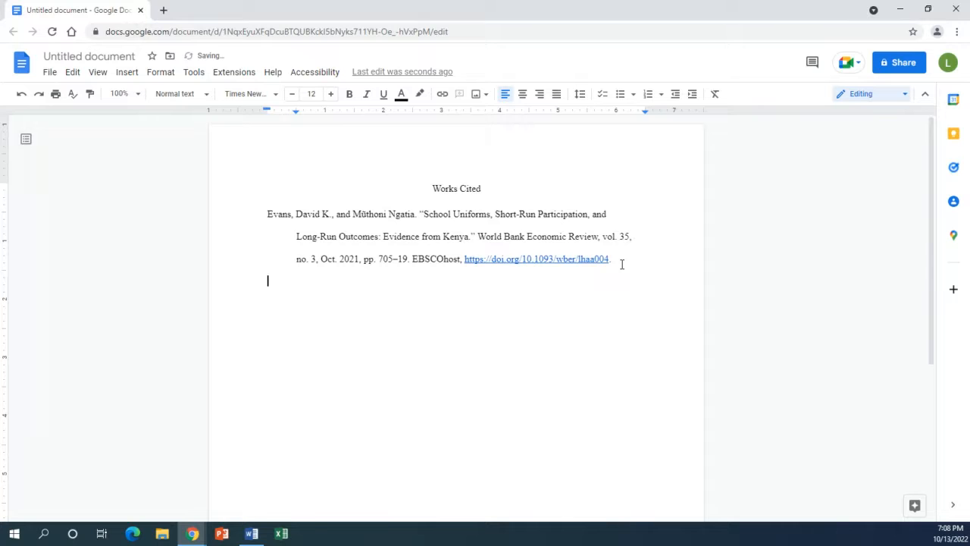
{"action": "right_click", "coordinate": [271, 281]}
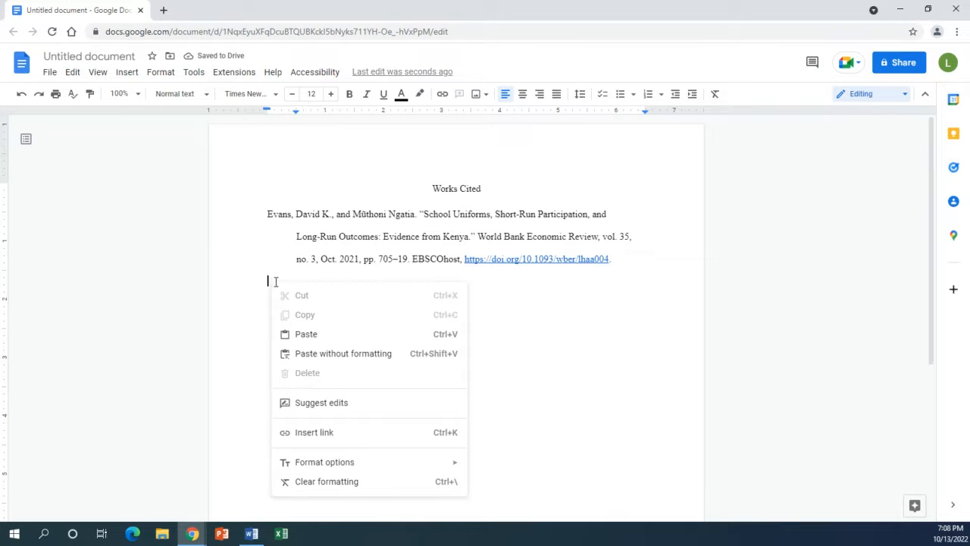
{"action": "left_click", "coordinate": [366, 354]}
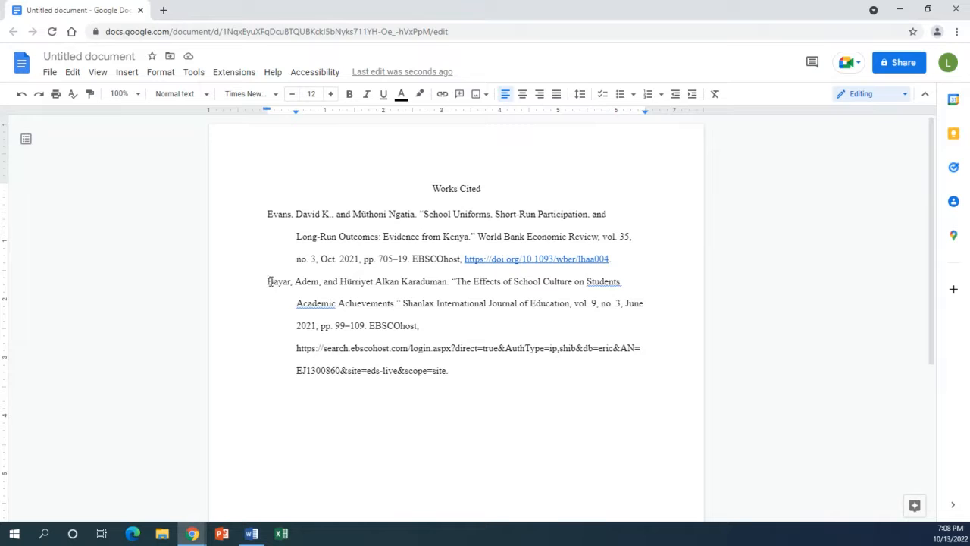
Step: Copy the "Effects of School Culture" citation to a new line directly above the "School Uniforms" entry, leaving no blank line between them
{"action": "left_click_drag", "start_coordinate": [269, 281], "coordinate": [642, 368]}
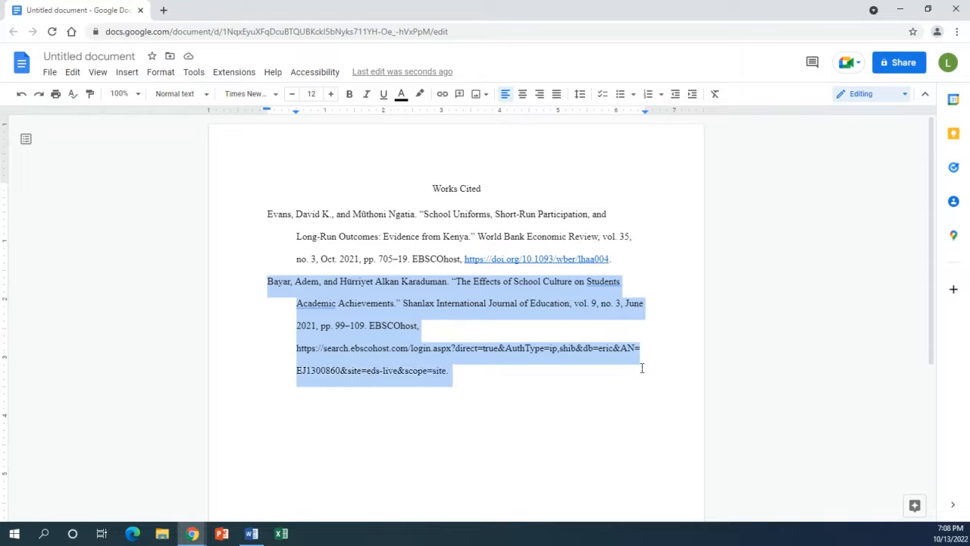
{"action": "right_click", "coordinate": [379, 346]}
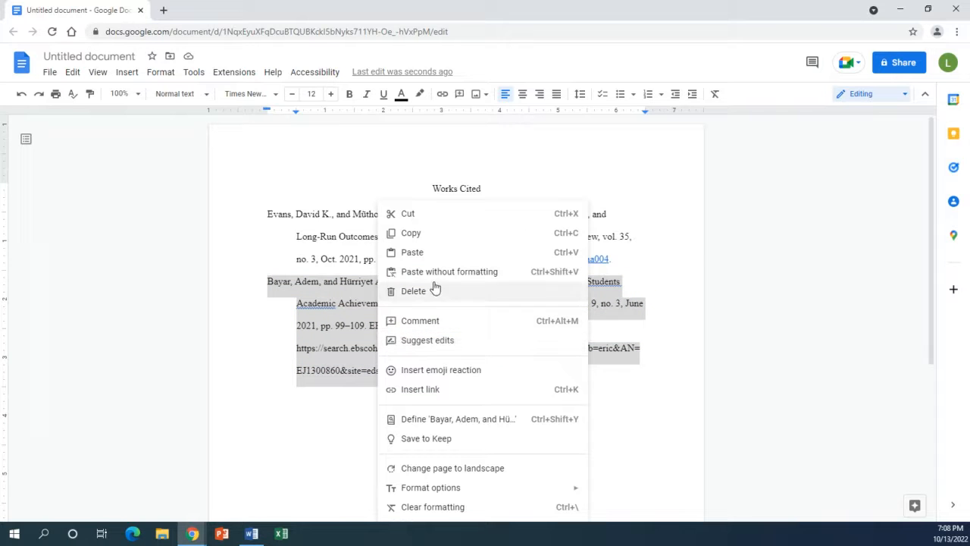
{"action": "left_click", "coordinate": [425, 233]}
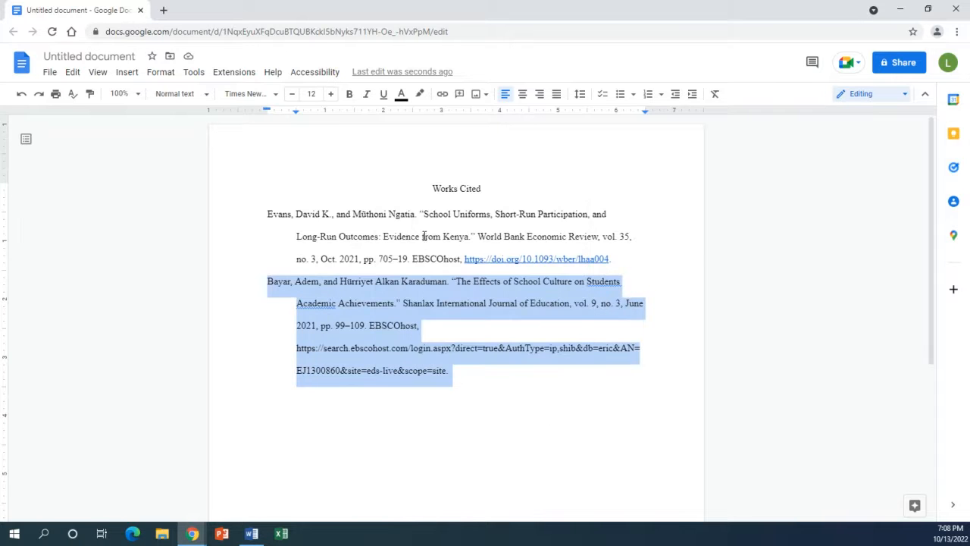
{"action": "left_click", "coordinate": [267, 213]}
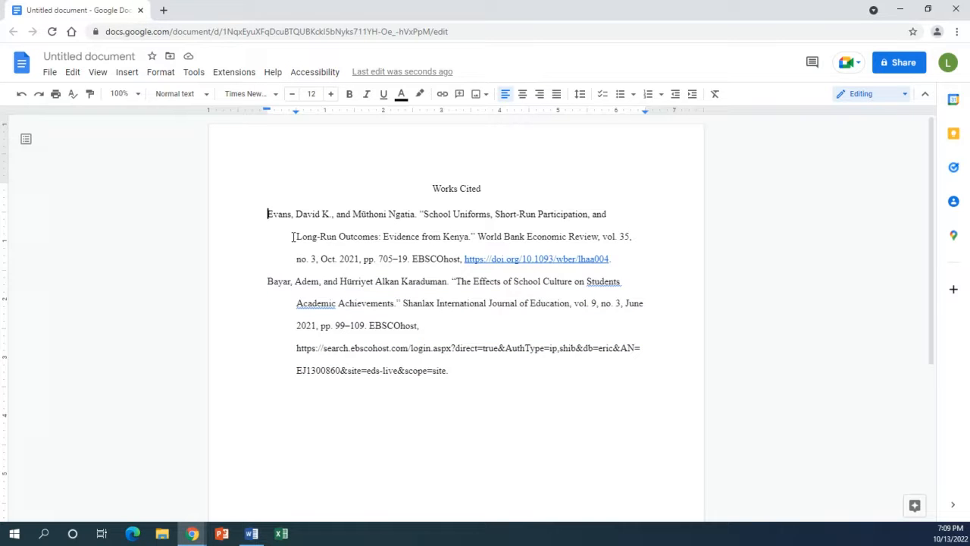
{"action": "key", "text": "Return"}
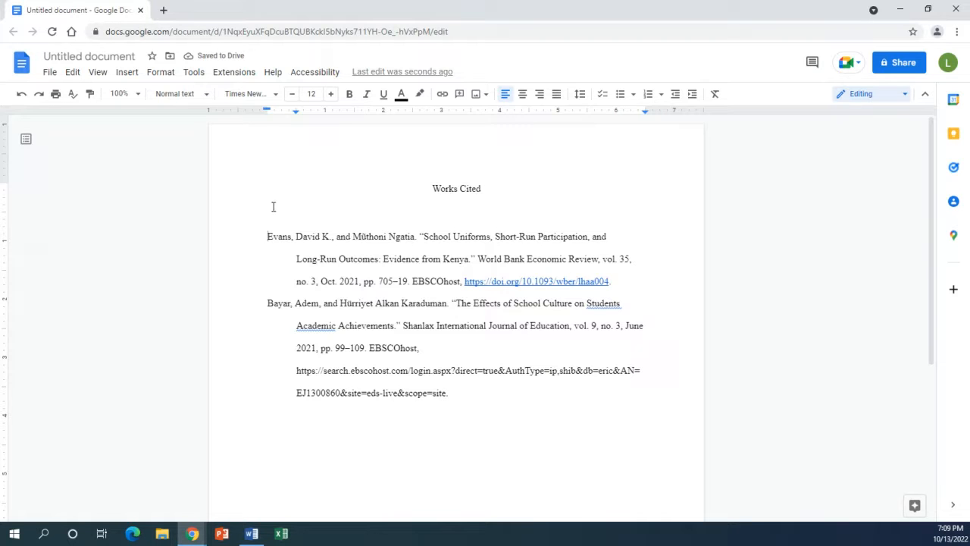
{"action": "left_click", "coordinate": [272, 213]}
{"action": "right_click", "coordinate": [273, 214]}
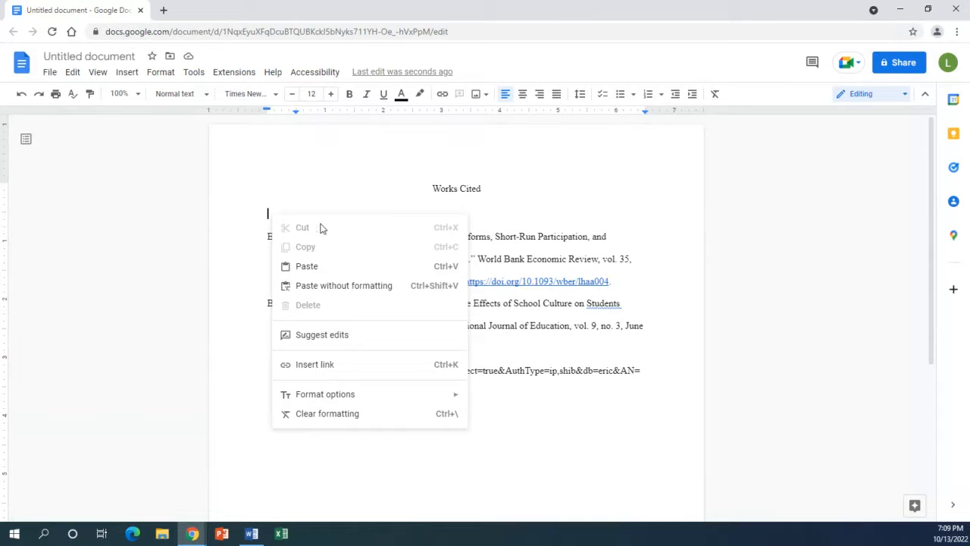
{"action": "left_click", "coordinate": [368, 266]}
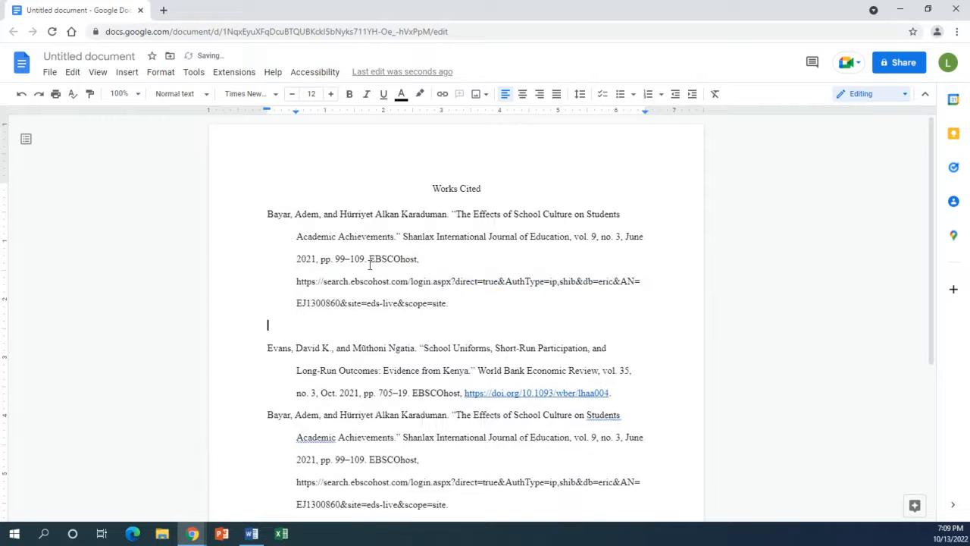
{"action": "scroll", "coordinate": [378, 292], "scroll_direction": "down", "scroll_amount": 1}
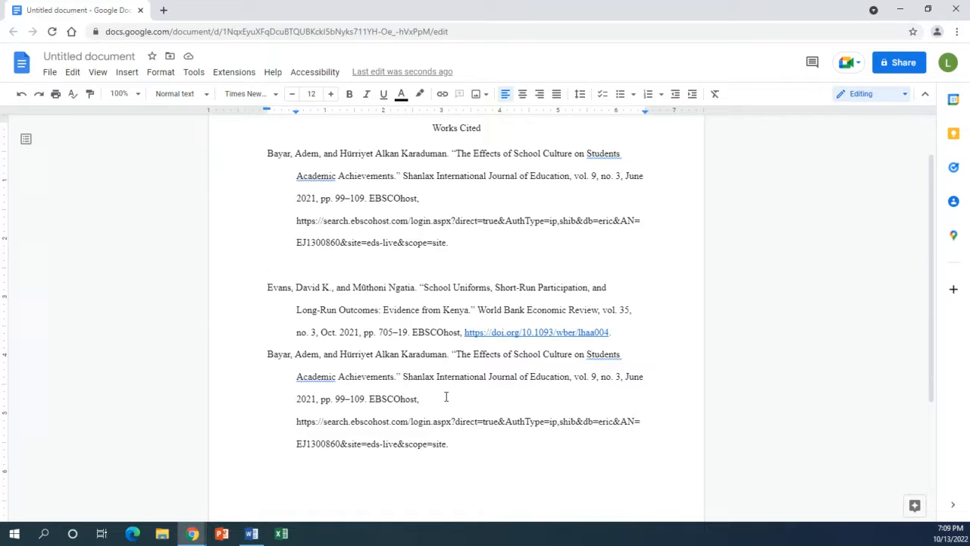
{"action": "key", "text": "BackSpace"}
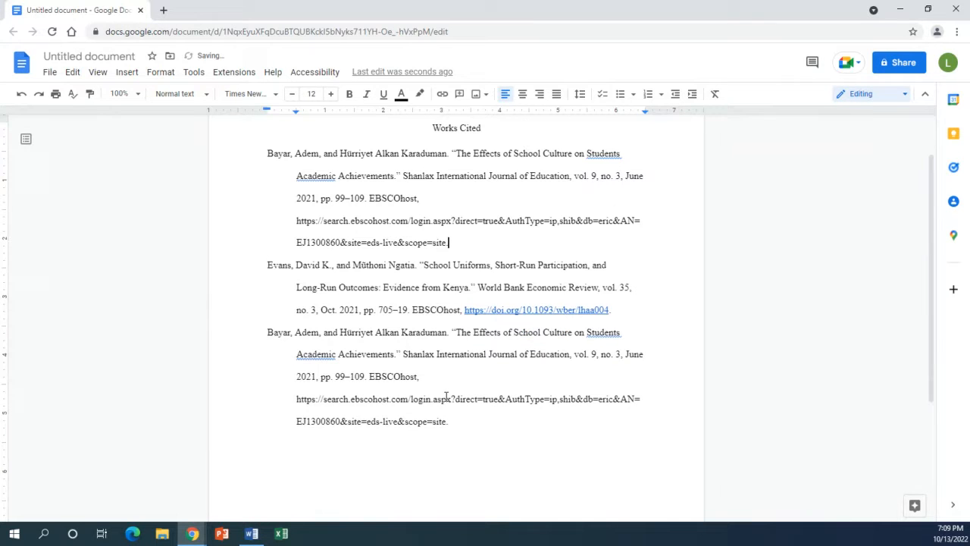
Step: Delete the duplicate "Effects of School Culture" citation below the "School Uniforms" entry
{"action": "left_click", "coordinate": [267, 332]}
{"action": "left_click", "coordinate": [268, 332]}
{"action": "left_click_drag", "start_coordinate": [268, 332], "coordinate": [497, 424]}
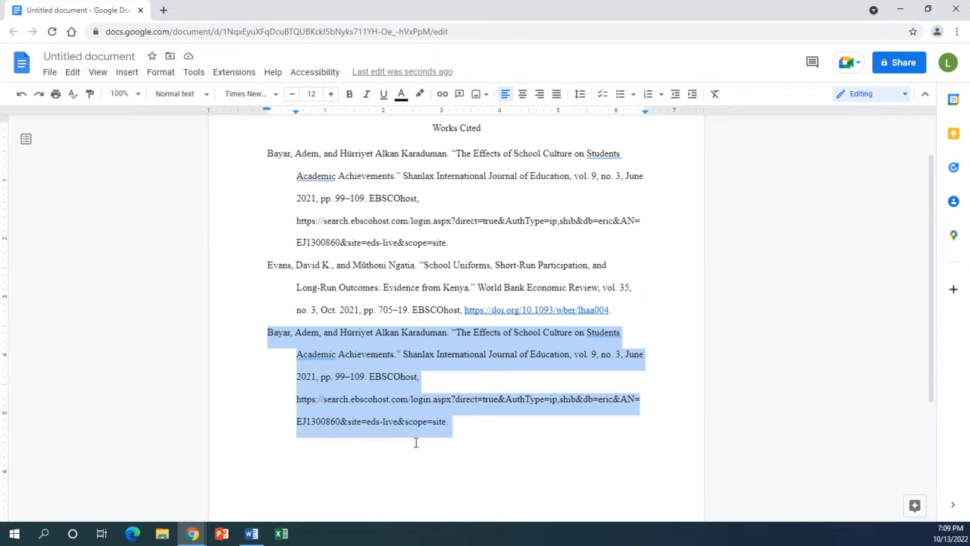
{"action": "key", "text": "Delete"}
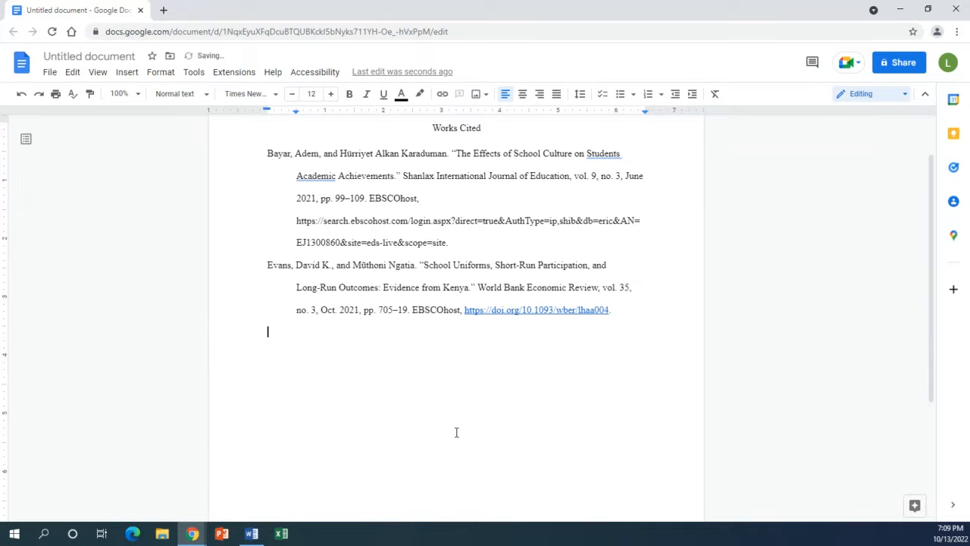
Step: Remove the hyperlink from the DOI address in the "School Uniforms" citation
{"action": "scroll", "coordinate": [507, 396], "scroll_direction": "up", "scroll_amount": 2}
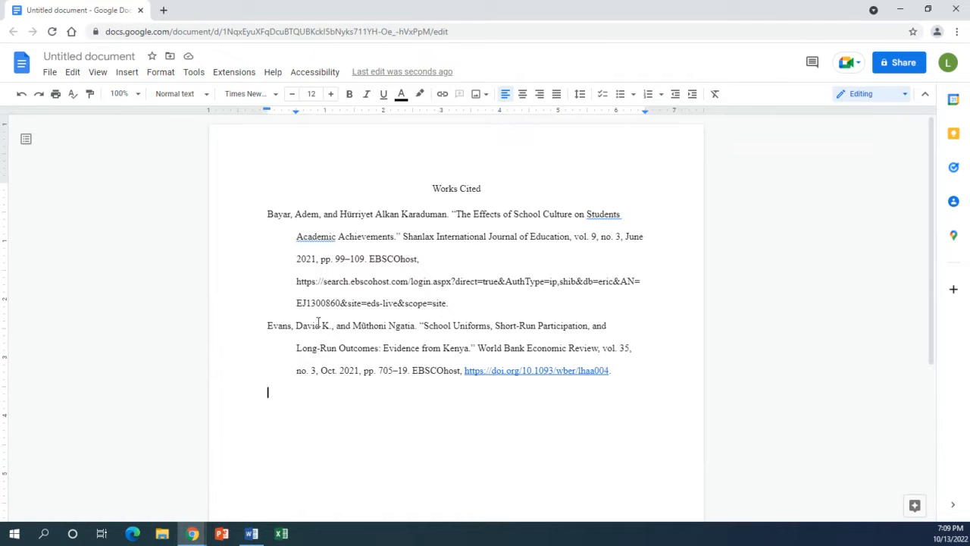
{"action": "right_click", "coordinate": [523, 375]}
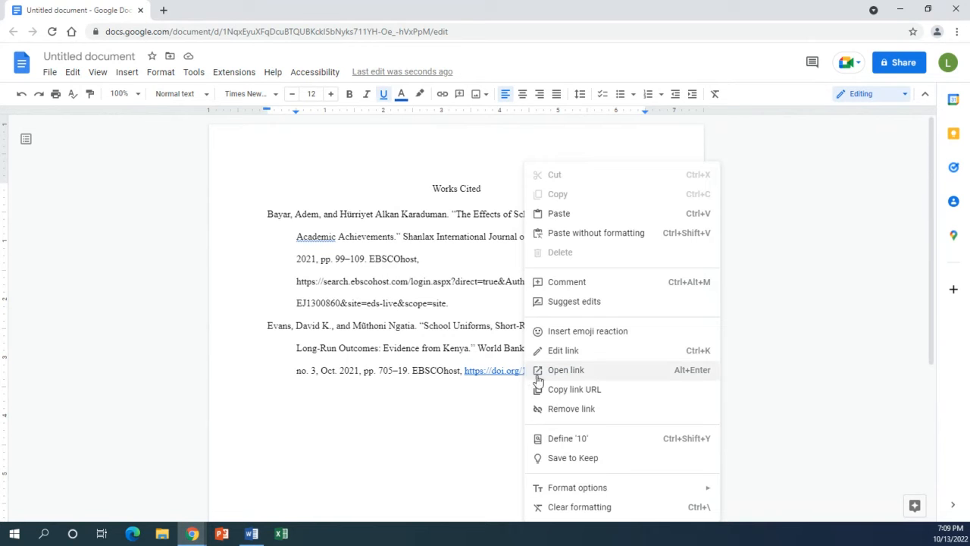
{"action": "left_click", "coordinate": [588, 409]}
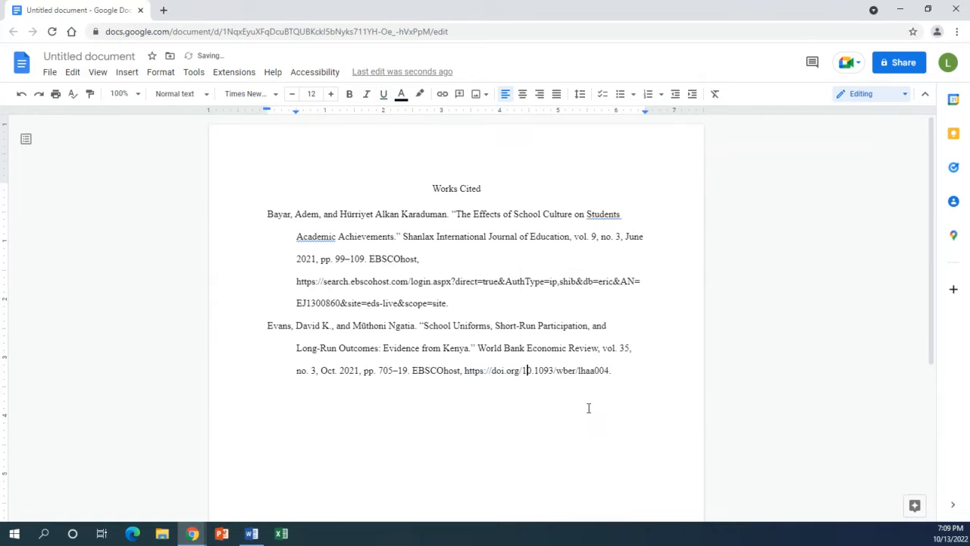